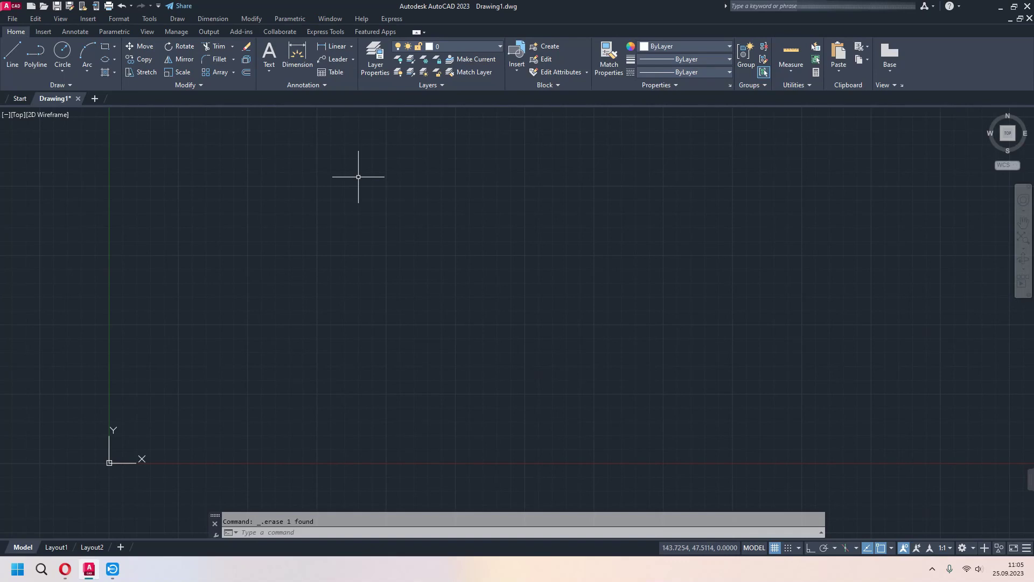
# - Draw a Center-method ellipse with major half-axis 200 and minor half-axis 50
pyautogui.click(115, 62)
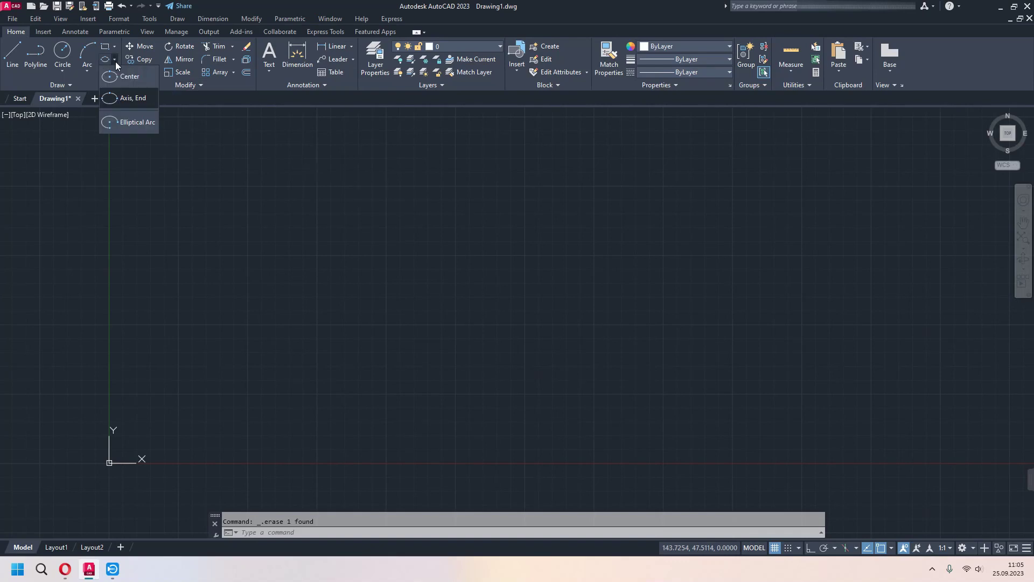
pyautogui.click(144, 79)
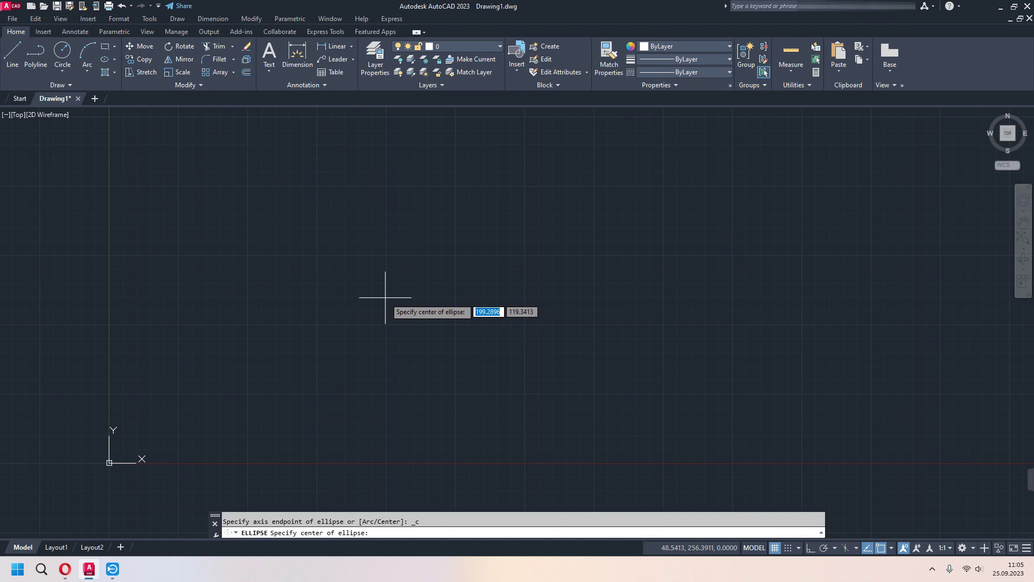
pyautogui.click(384, 325)
pyautogui.write('200')
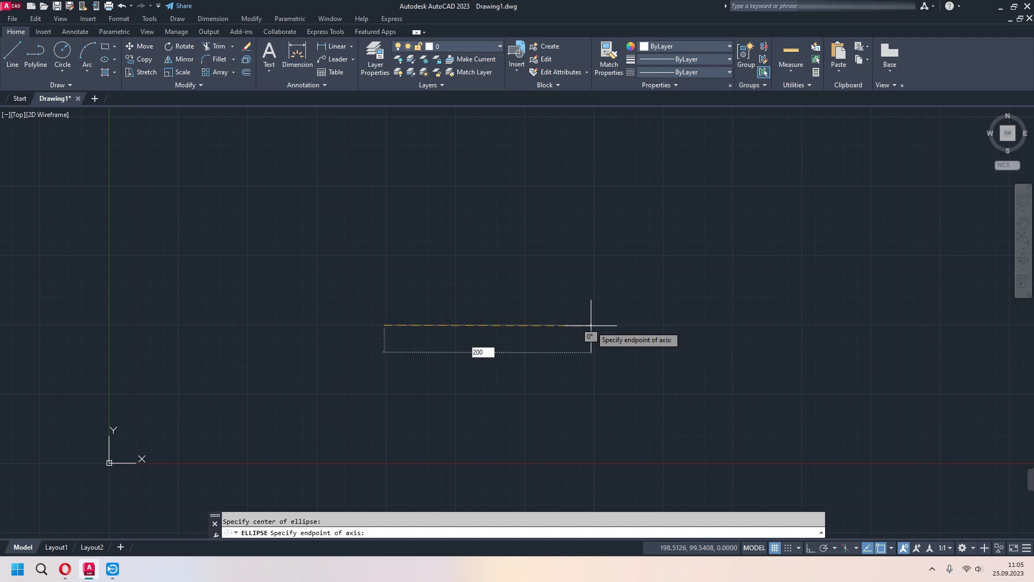
pyautogui.press('Return')
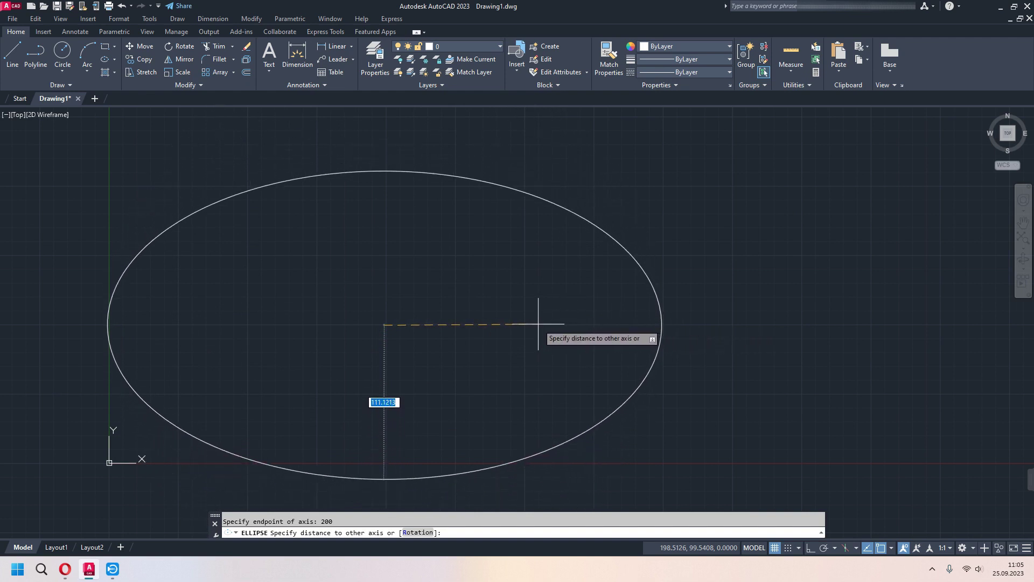
pyautogui.write('0')
pyautogui.press('Return')
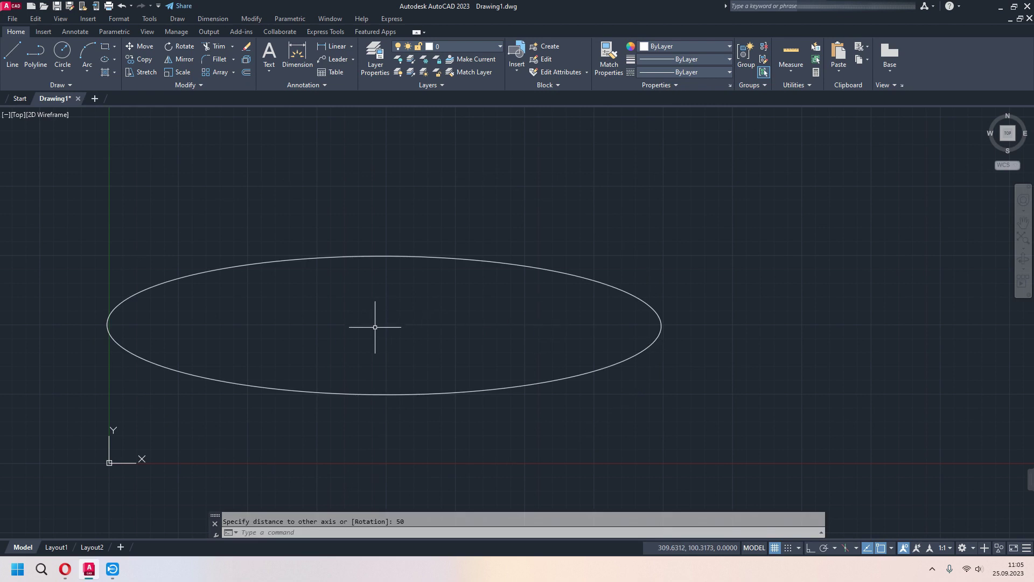
# - Dimension the 200-unit half major axis from the ellipse centre to its right edge
pyautogui.click(297, 54)
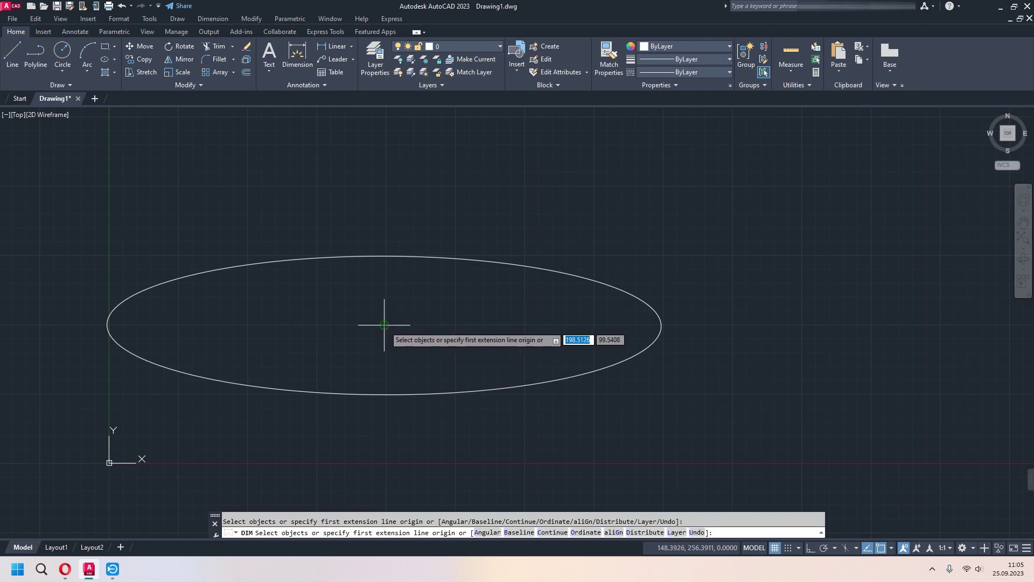
pyautogui.click(384, 325)
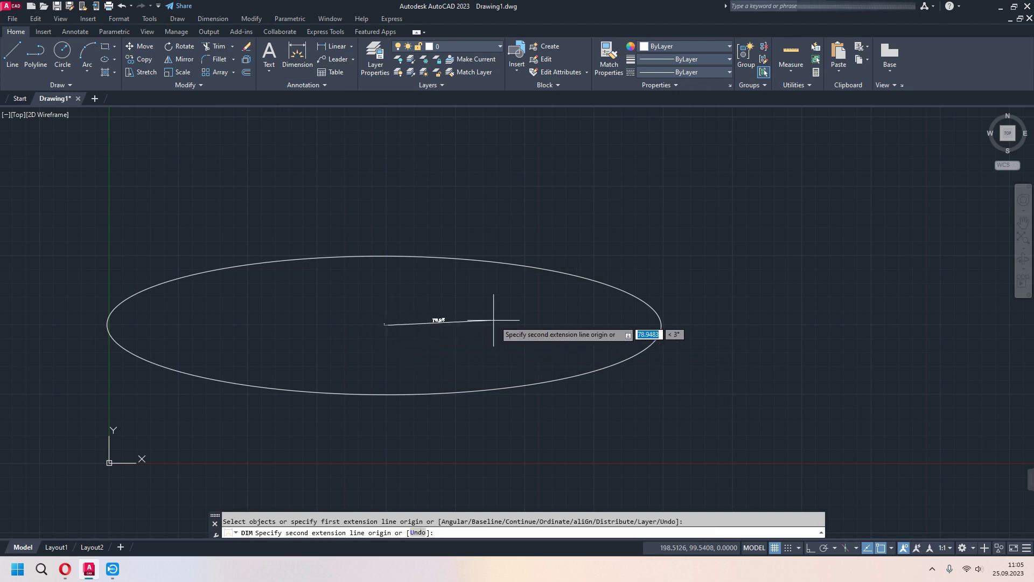
pyautogui.click(662, 325)
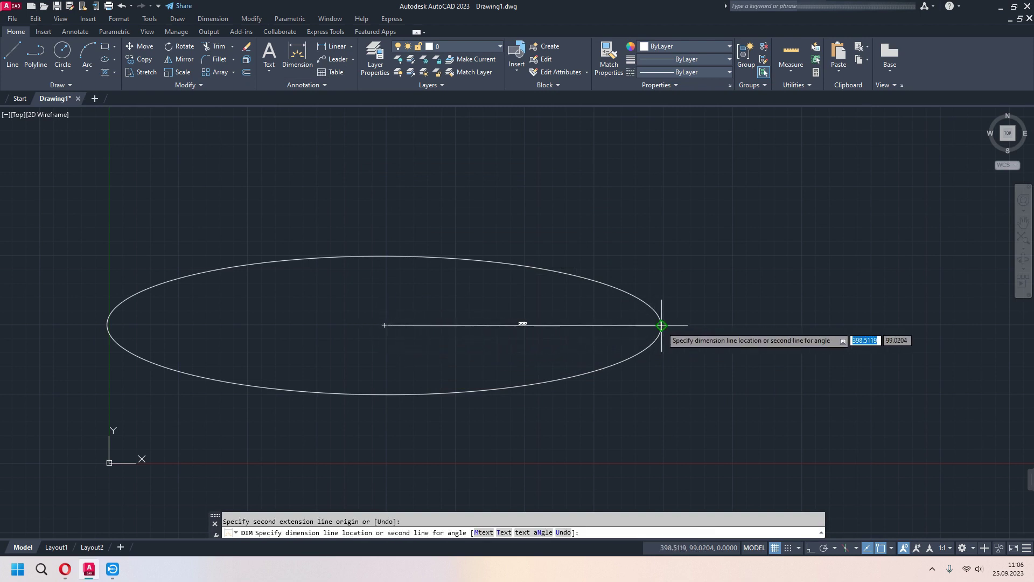
pyautogui.click(662, 337)
pyautogui.scroll(2, 526, 347)
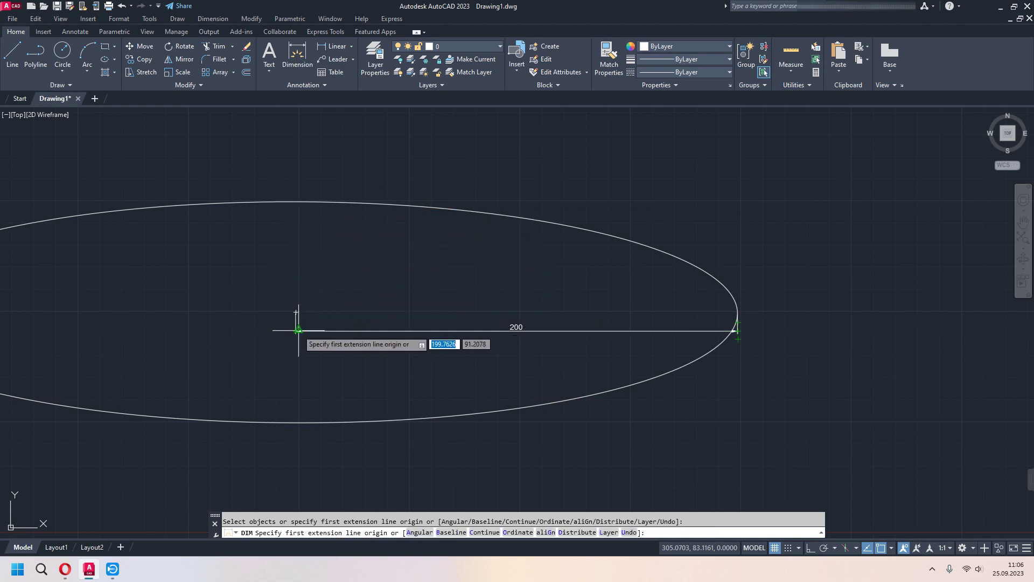
# - Cancel the unfinished vertical dimension and delete the 200 dimension
pyautogui.click(298, 330)
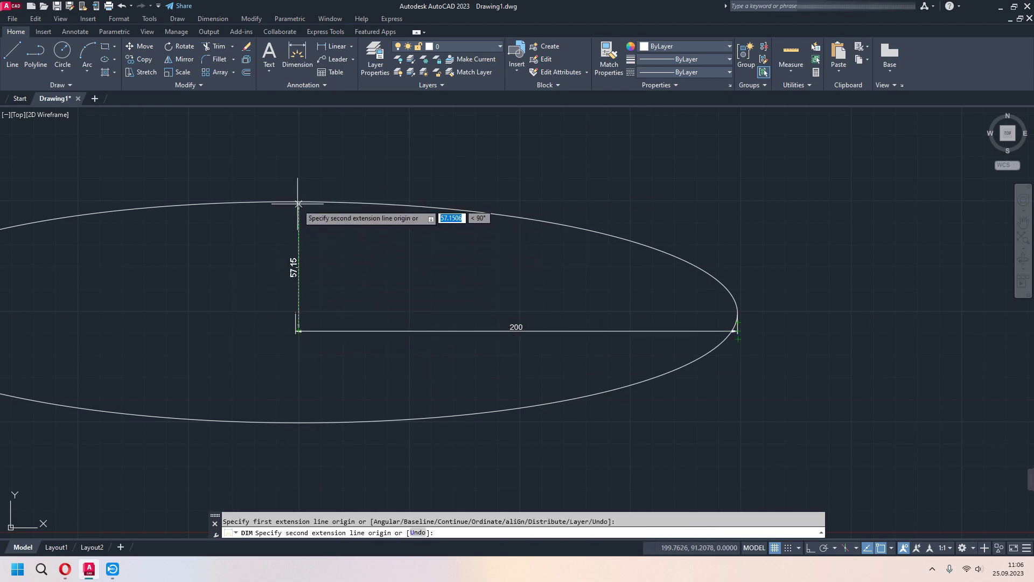
pyautogui.press('Escape')
pyautogui.click(521, 327)
pyautogui.press('Delete')
pyautogui.click(298, 54)
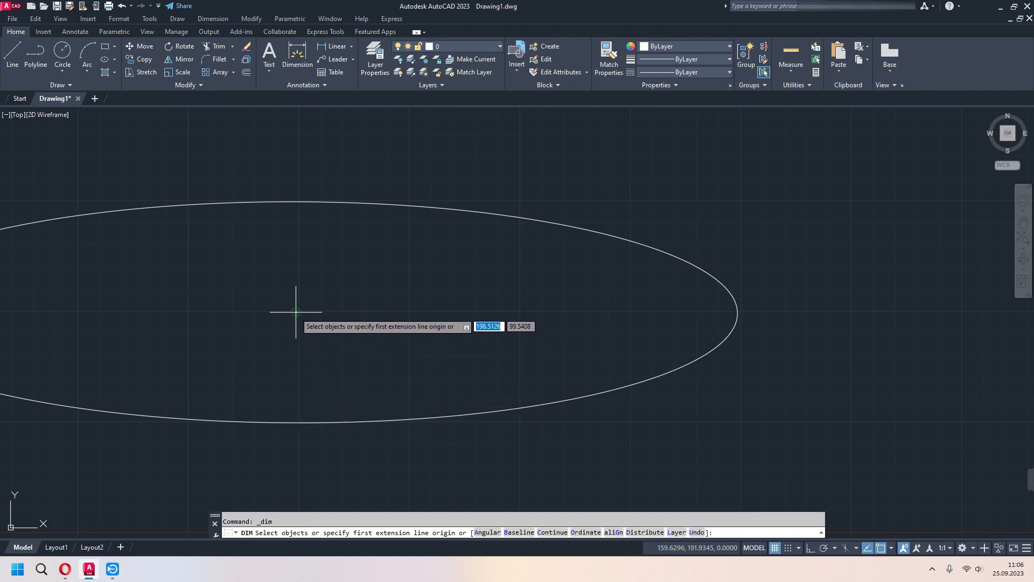
# - Turn on Quadrant snap and dimension the 50-unit minor half-axis from centre to top
pyautogui.click(891, 548)
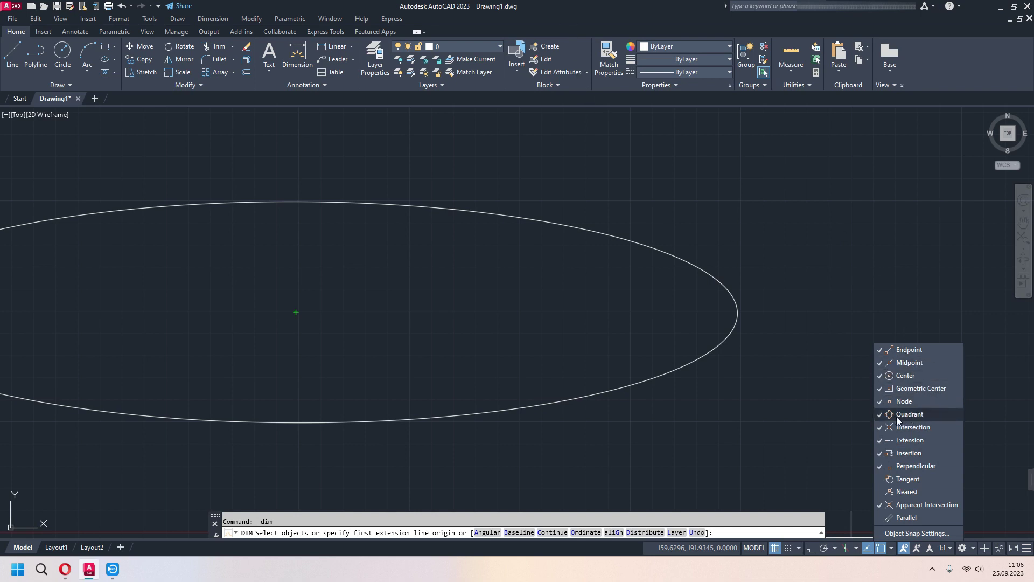
pyautogui.click(916, 414)
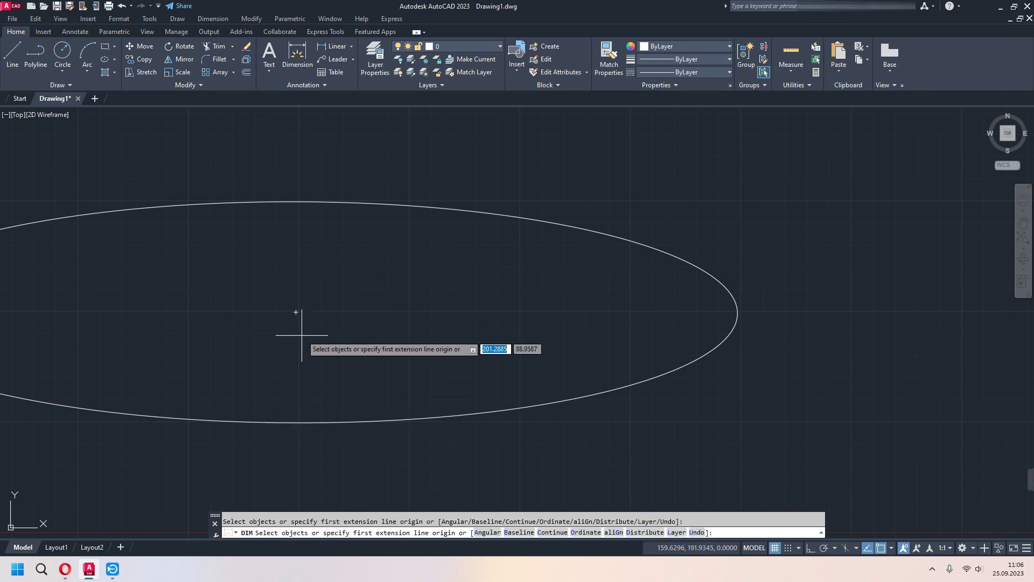
pyautogui.click(296, 310)
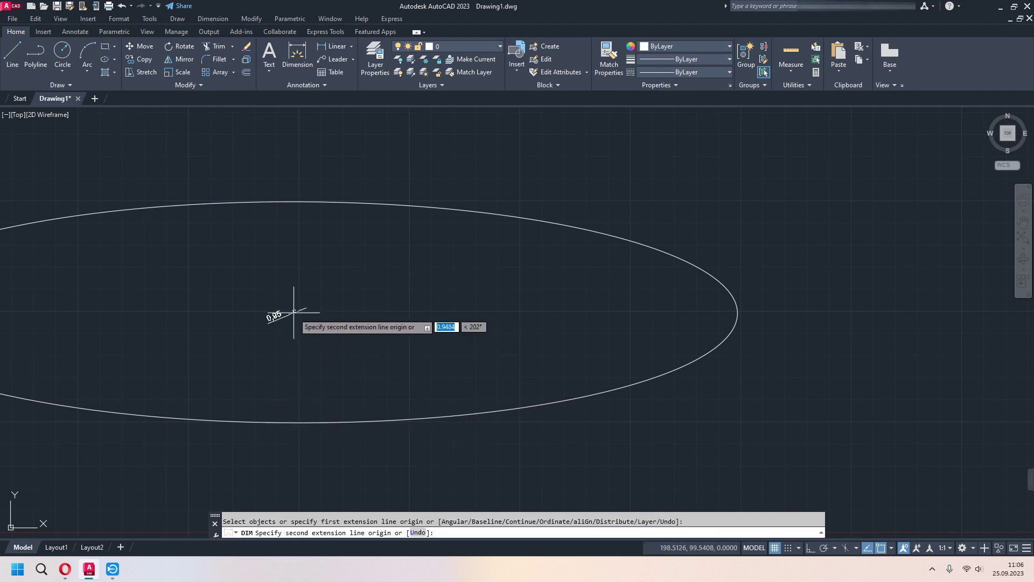
pyautogui.click(296, 201)
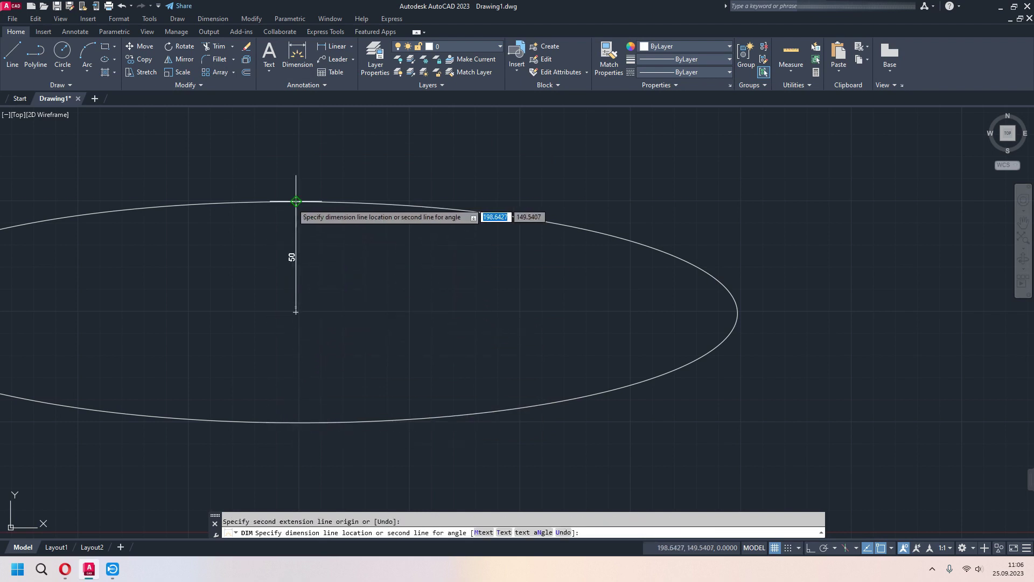
pyautogui.click(272, 216)
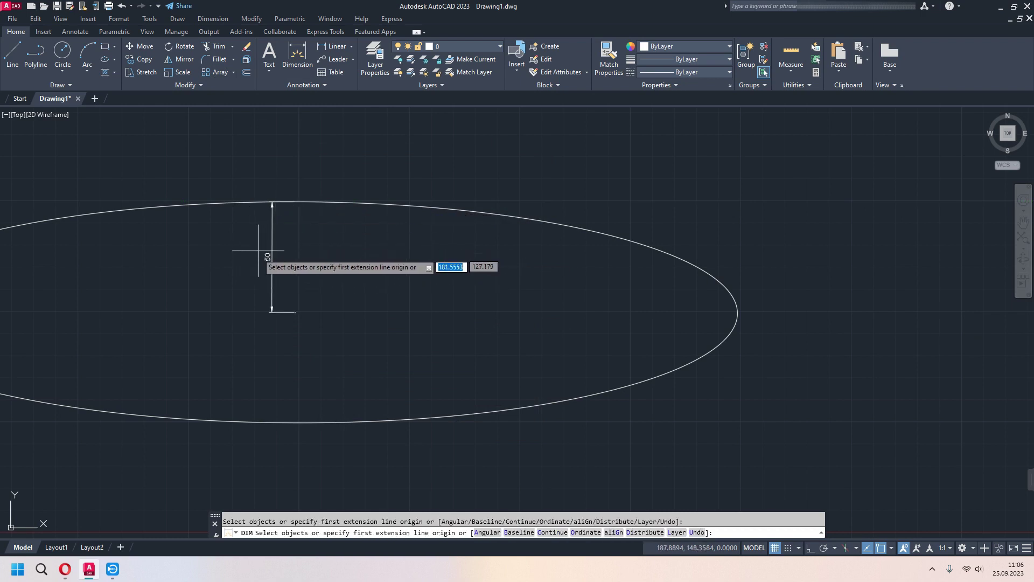
pyautogui.press('Escape')
pyautogui.click(271, 260)
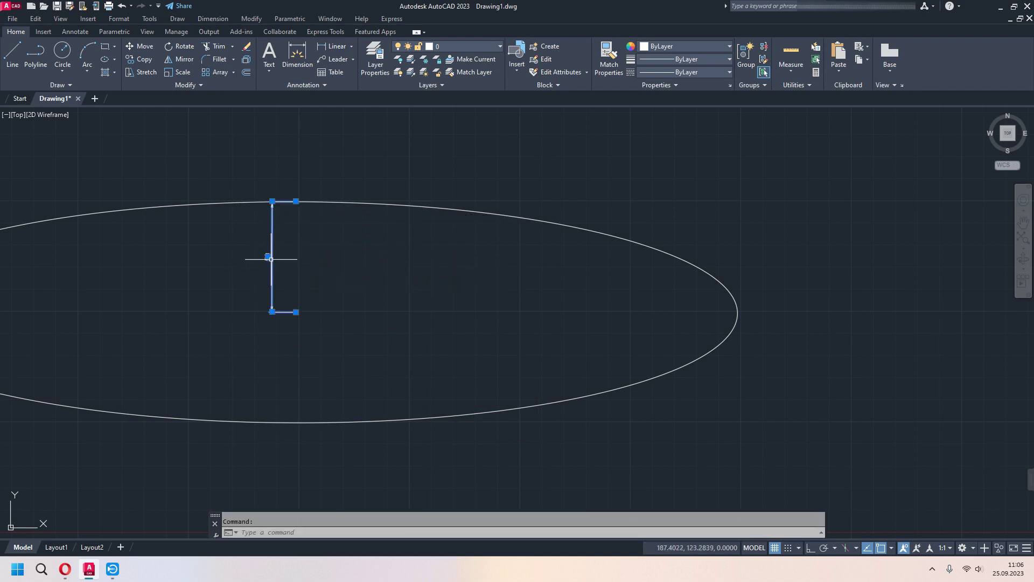
# - Window-select the 50 dimension and the ellipse and erase them
pyautogui.scroll(-2, 364, 302)
pyautogui.scroll(-4, 365, 303)
pyautogui.moveTo(416, 318); pyautogui.dragTo(445, 323, button='middle')
pyautogui.click(551, 265)
pyautogui.click(209, 364)
pyautogui.press('Delete')
pyautogui.scroll(3, 360, 268)
pyautogui.scroll(1, 221, 252)
pyautogui.click(114, 58)
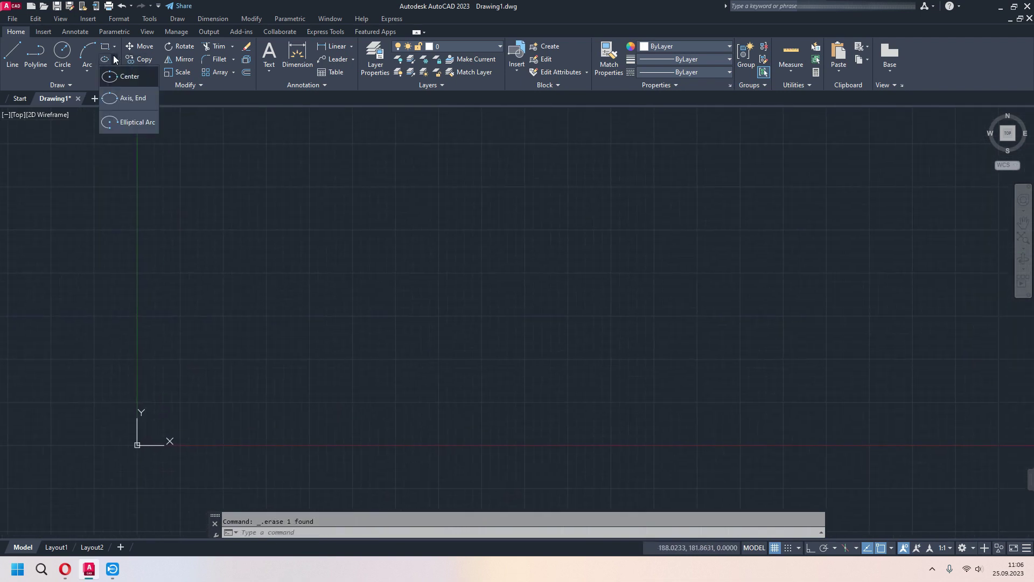
# - Draw an Axis, End ellipse: 400 between axis endpoints, 75 to the other axis
pyautogui.click(142, 103)
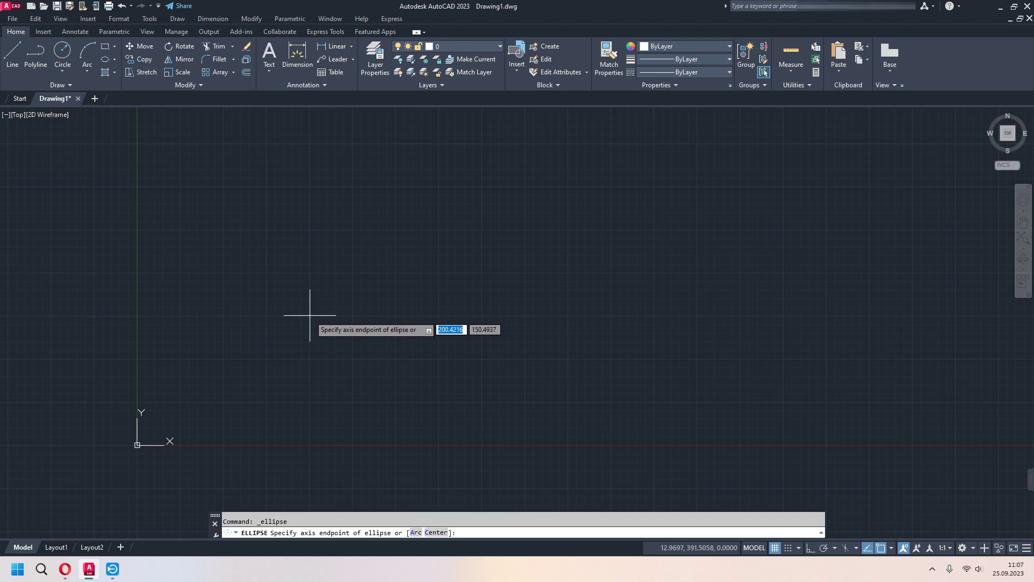
pyautogui.click(310, 315)
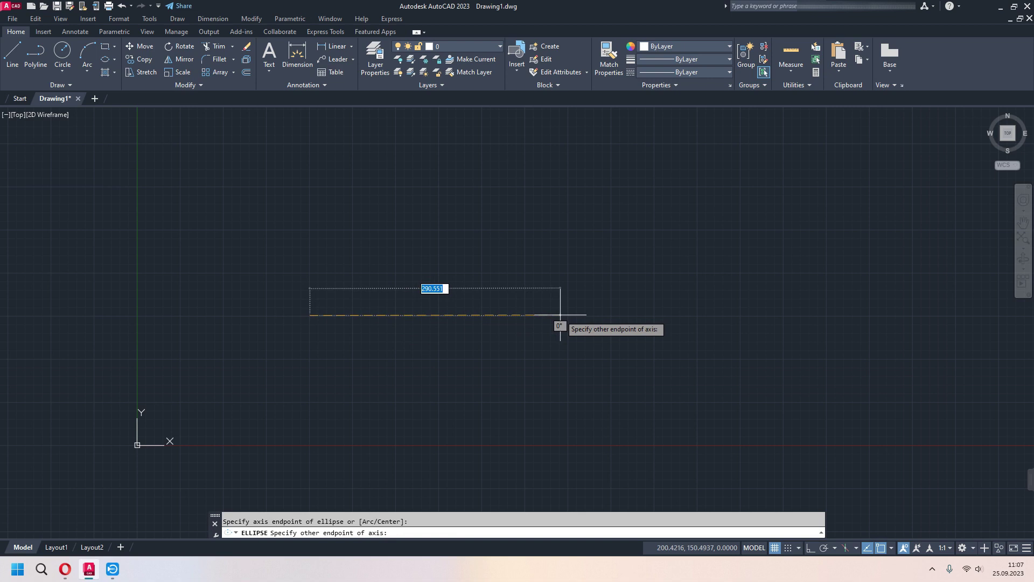
pyautogui.press('Return')
pyautogui.write('75')
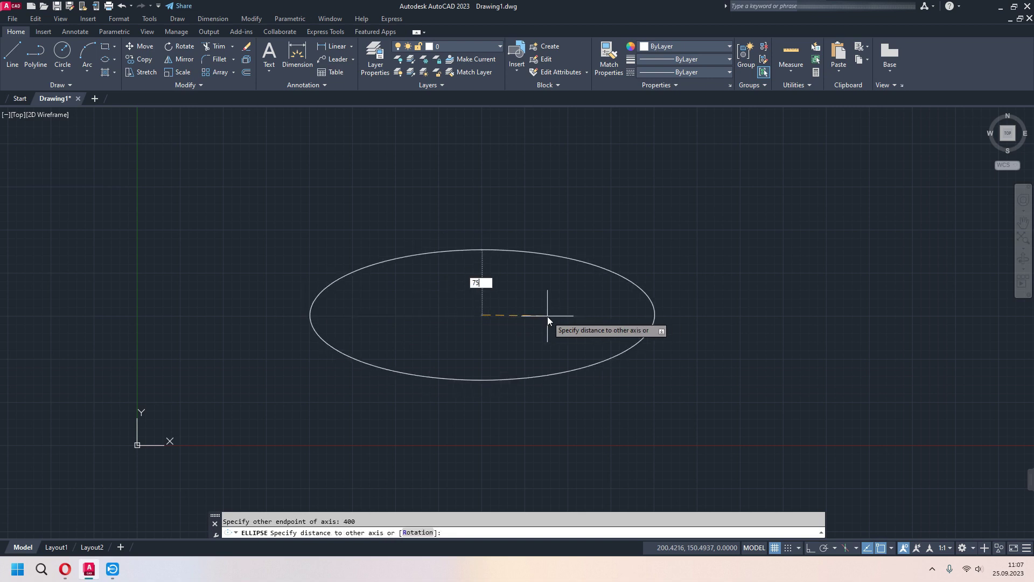
pyautogui.press('Return')
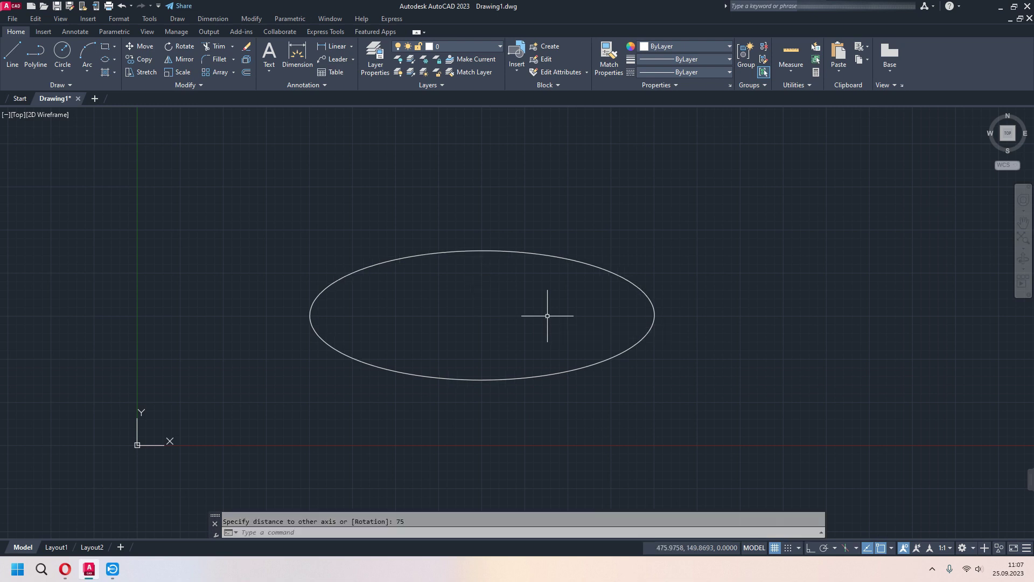
# - Dimension the ellipse's full 400-unit width between its left and right ends
pyautogui.click(298, 54)
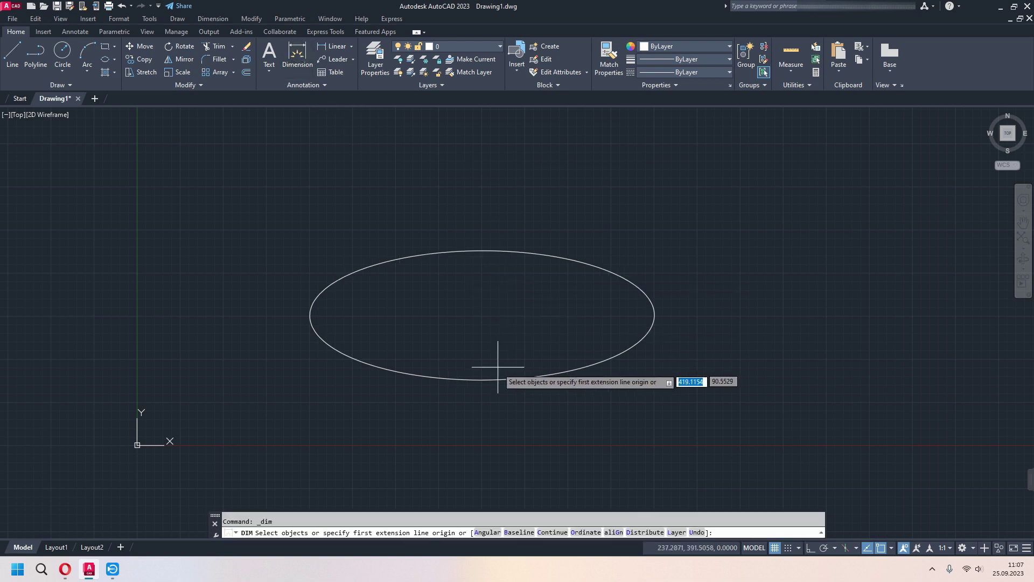
pyautogui.click(482, 315)
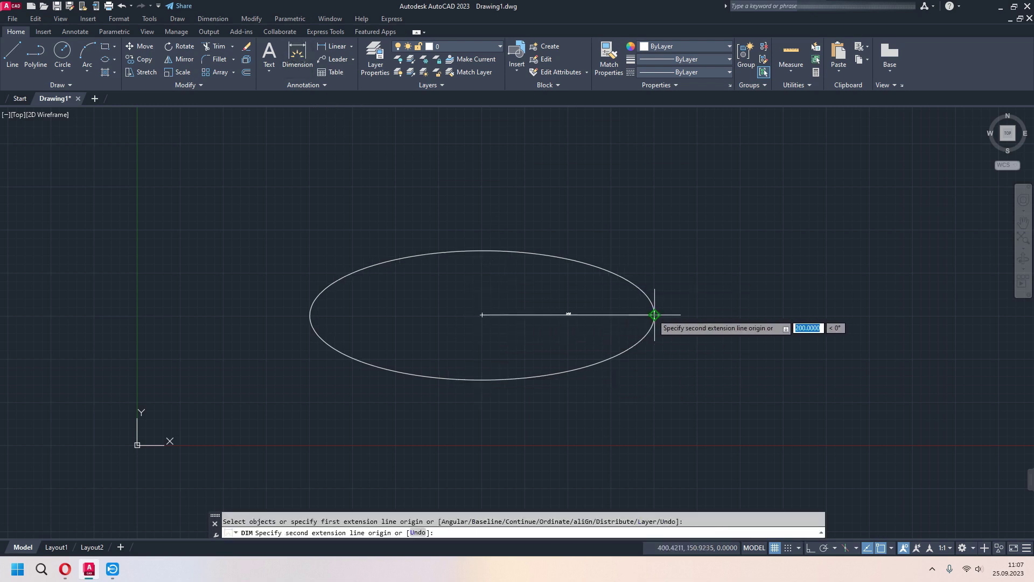
pyautogui.scroll(4, 654, 315)
pyautogui.scroll(2, 654, 317)
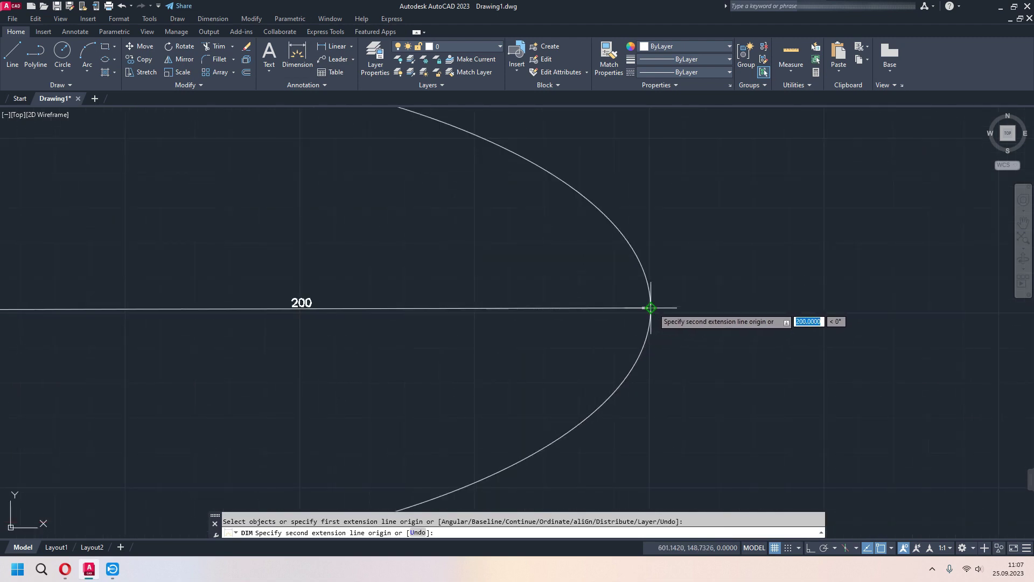
pyautogui.press('Escape')
pyautogui.scroll(-1, 474, 312)
pyautogui.scroll(-4, 476, 318)
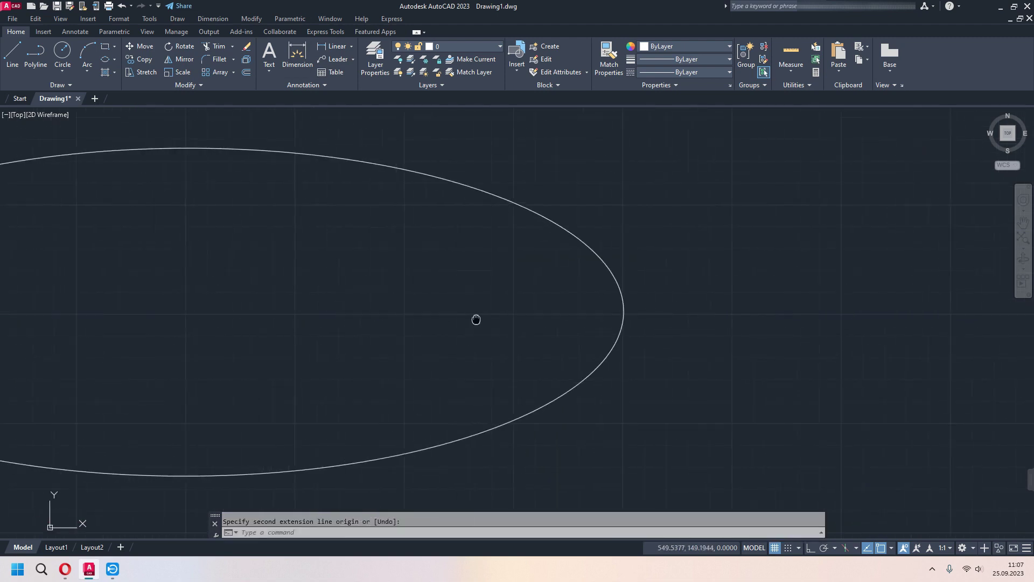
pyautogui.click(295, 57)
pyautogui.scroll(-2, 416, 300)
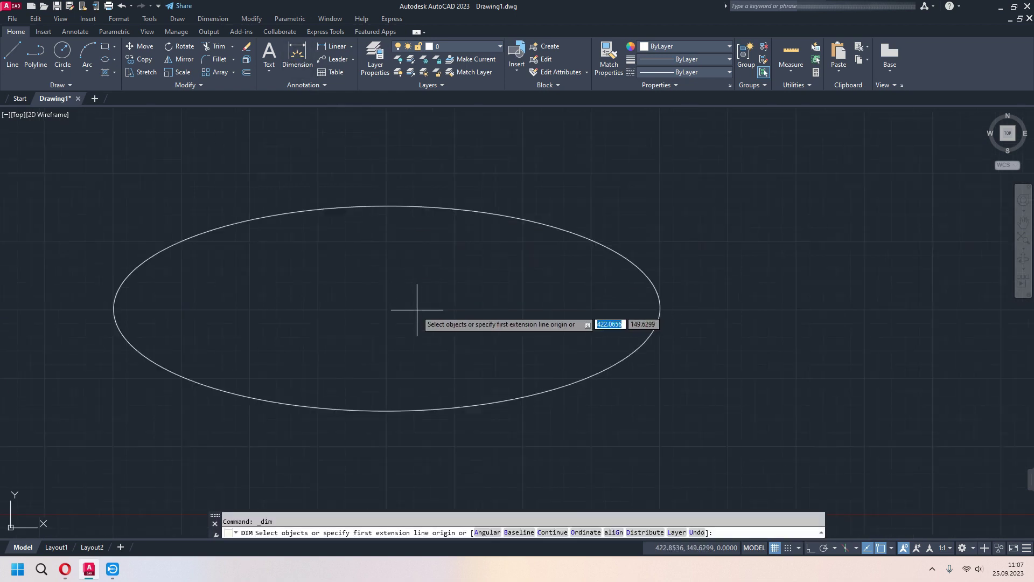
pyautogui.click(114, 308)
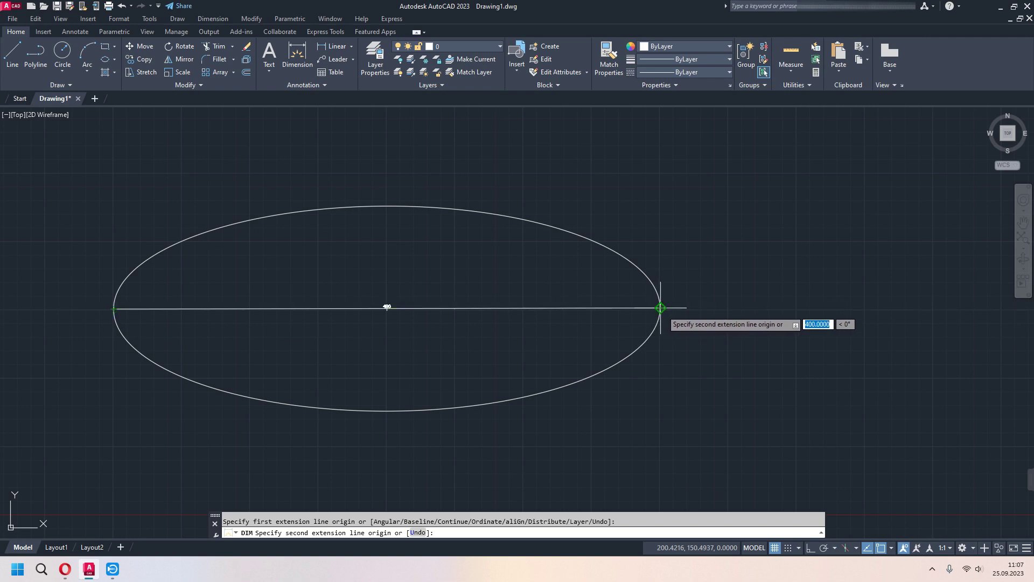
pyautogui.click(661, 309)
pyautogui.click(531, 330)
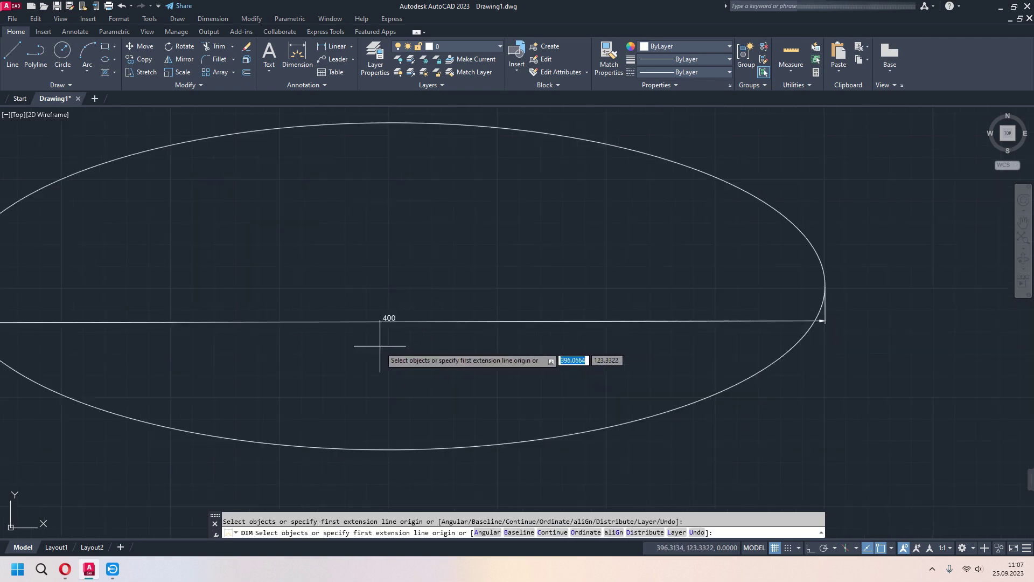
# - Erase the axis line and dimension the 75-unit half-height from centre to top
pyautogui.click(465, 302)
pyautogui.click(355, 341)
pyautogui.press('Delete')
pyautogui.click(297, 54)
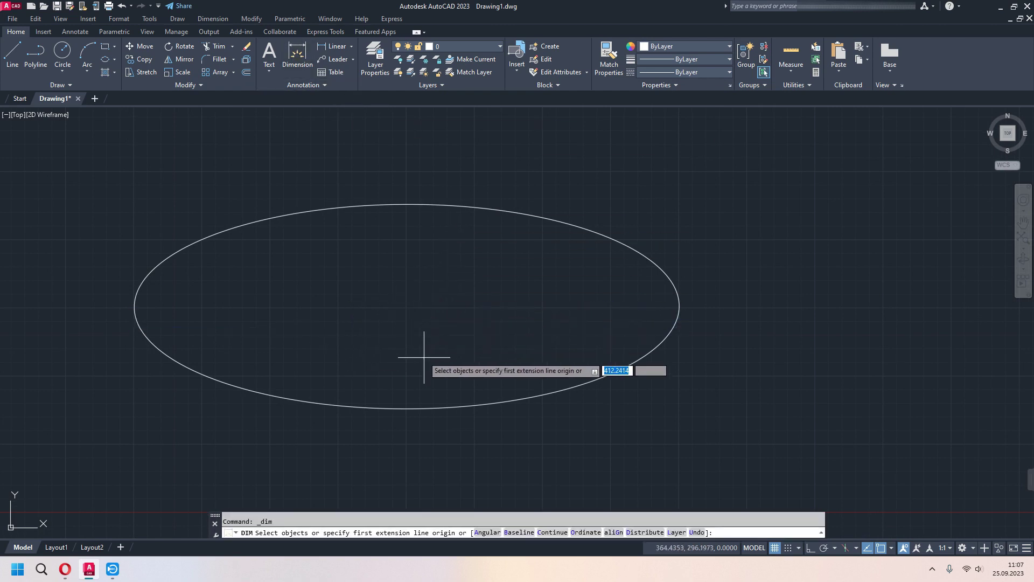
pyautogui.click(407, 306)
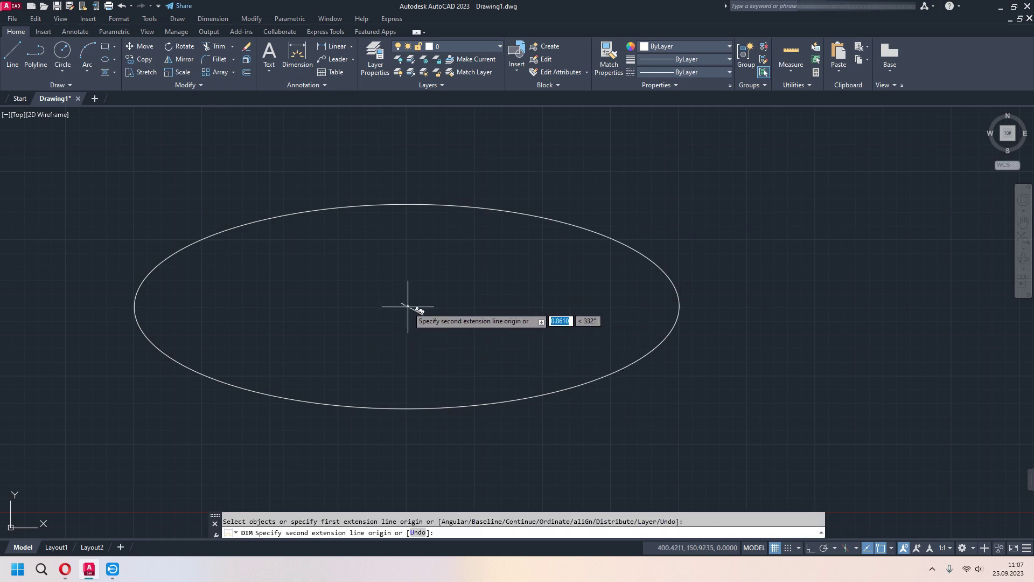
pyautogui.click(406, 204)
pyautogui.click(379, 221)
pyautogui.scroll(2, 370, 247)
pyautogui.scroll(2, 368, 247)
pyautogui.scroll(-3, 409, 269)
pyautogui.scroll(1, 464, 258)
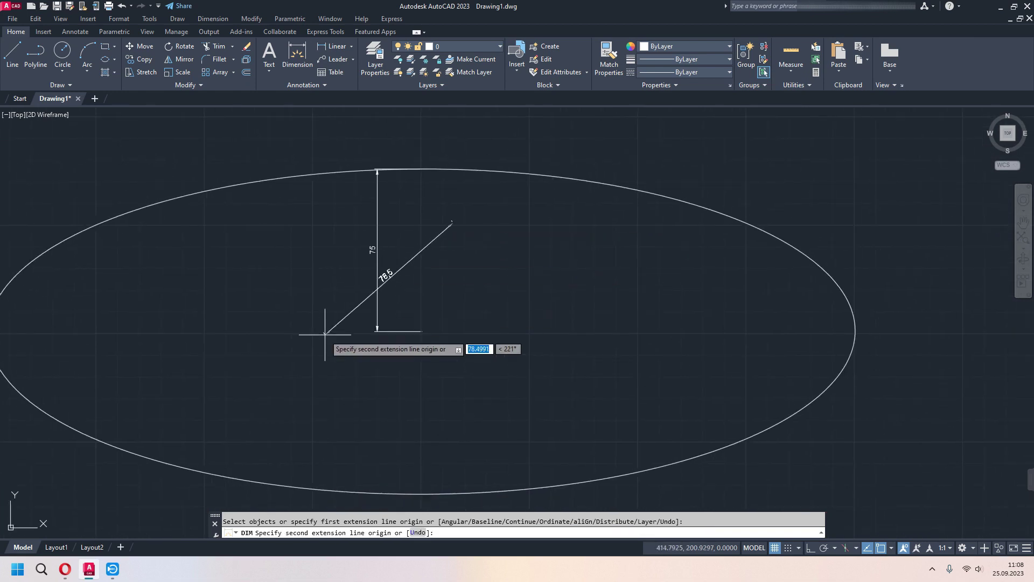
pyautogui.click(115, 60)
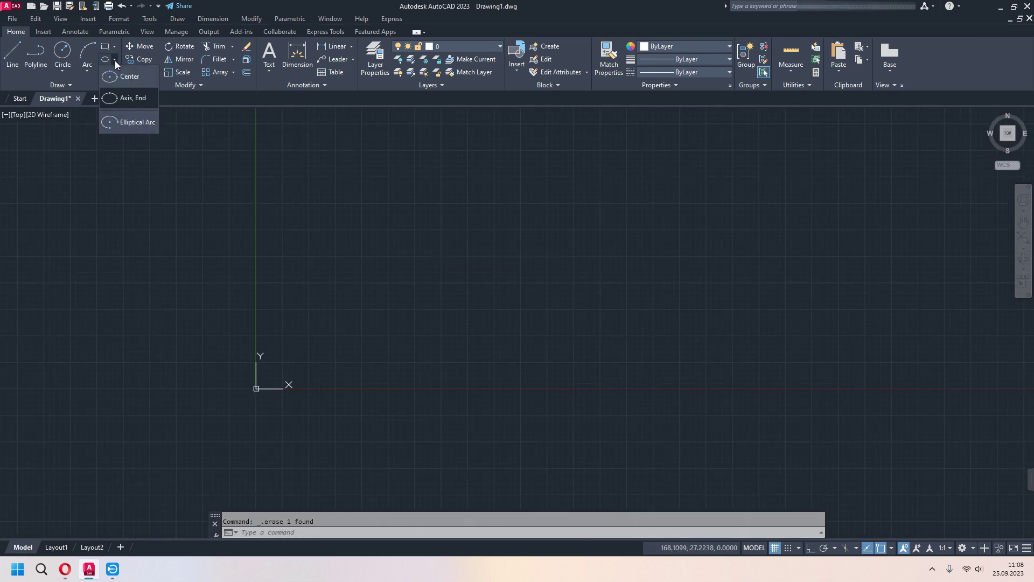
# - Draw an elliptical arc on a 200 axis with 50 distance, from the right end to 300°
pyautogui.click(130, 123)
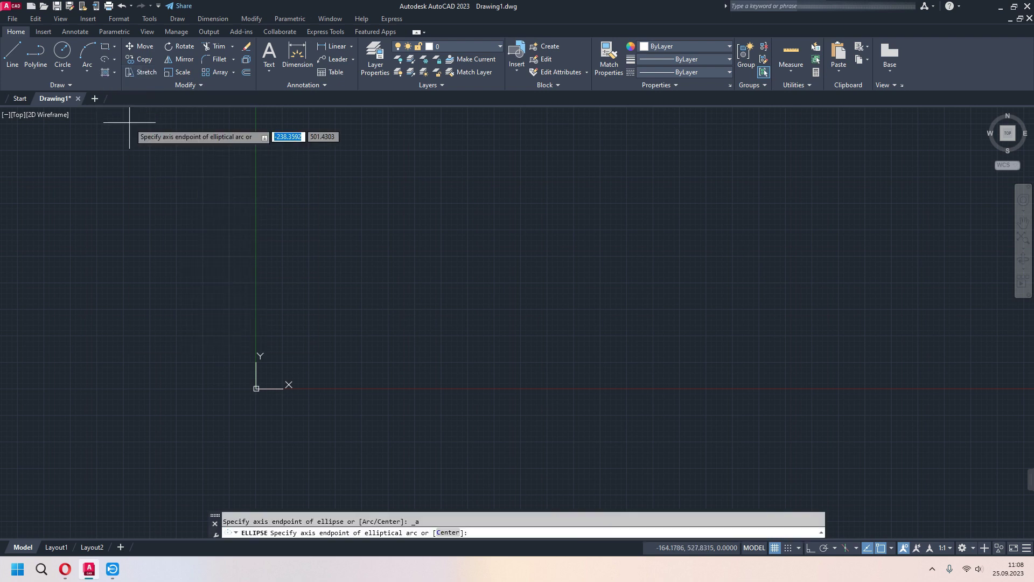
pyautogui.scroll(2, 370, 277)
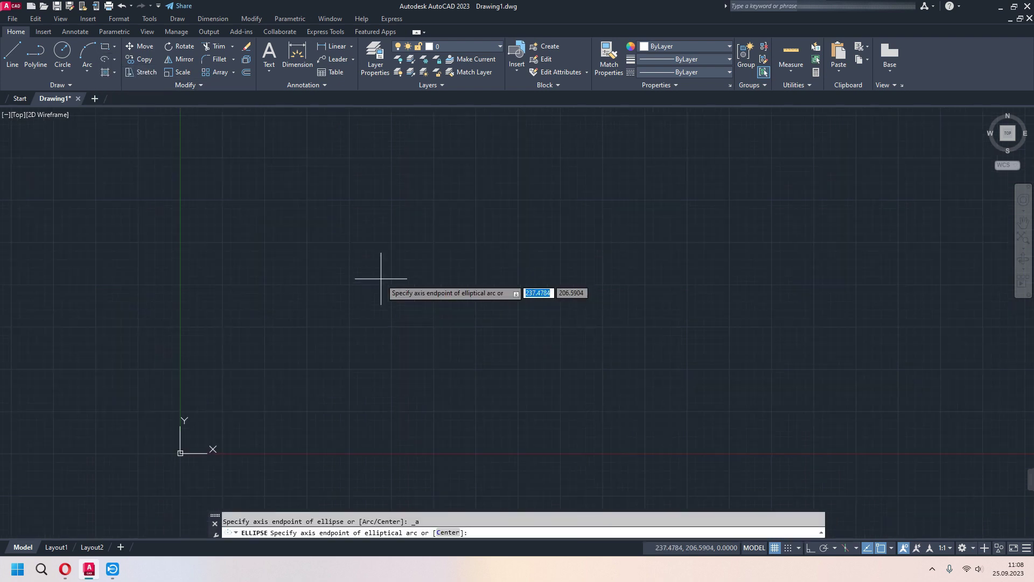
pyautogui.click(334, 284)
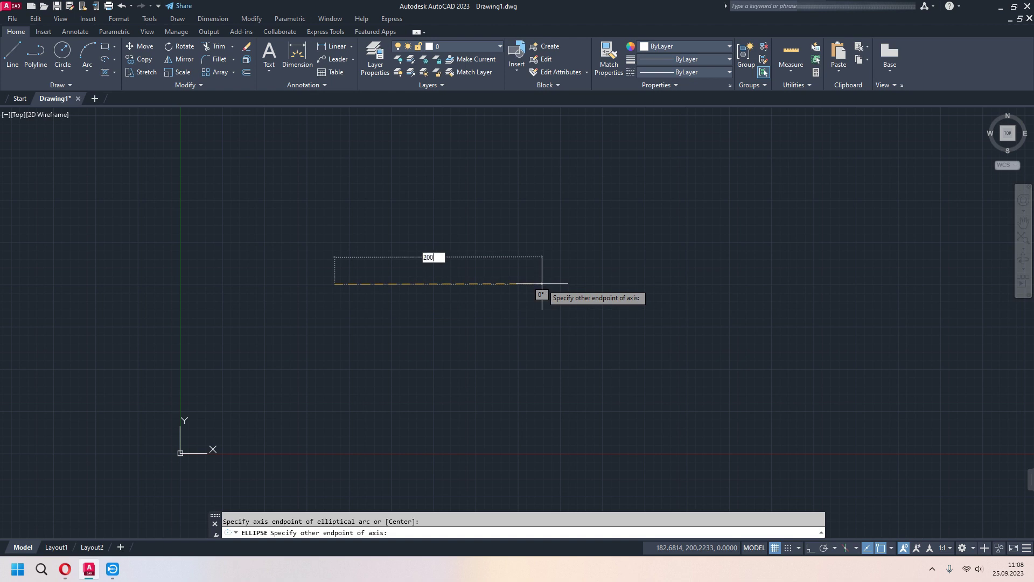
pyautogui.press('Return')
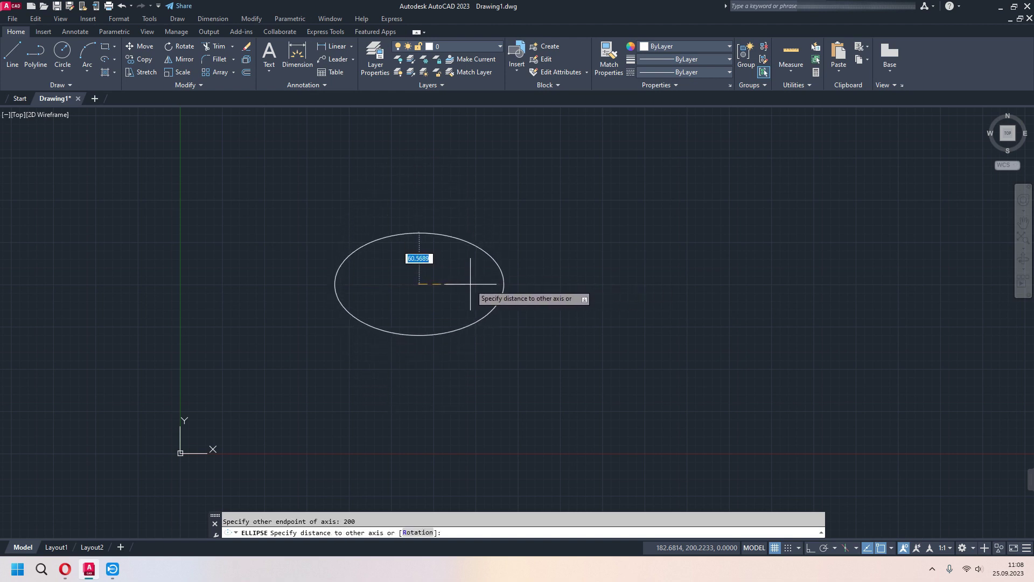
pyautogui.press('Return')
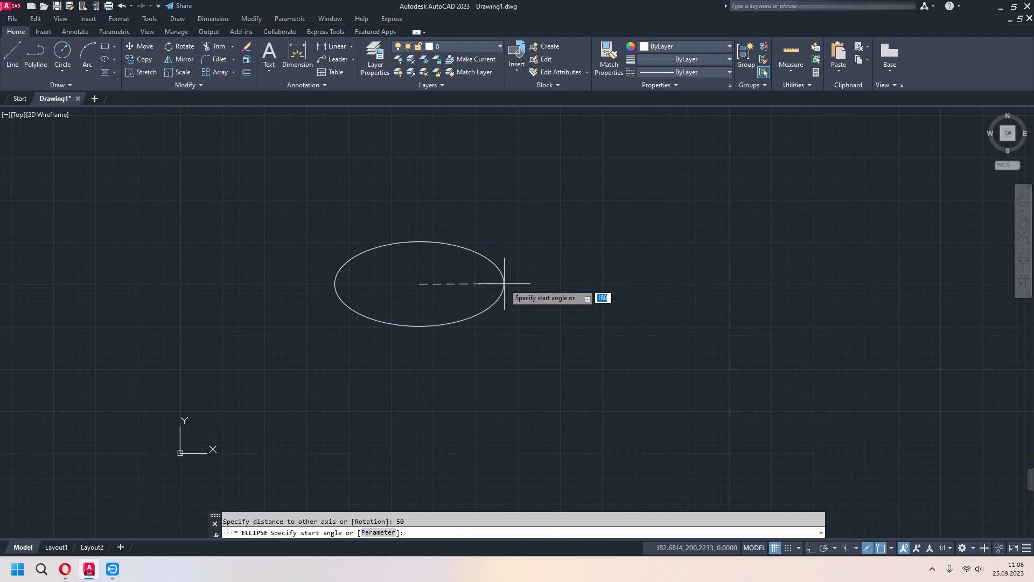
pyautogui.click(504, 283)
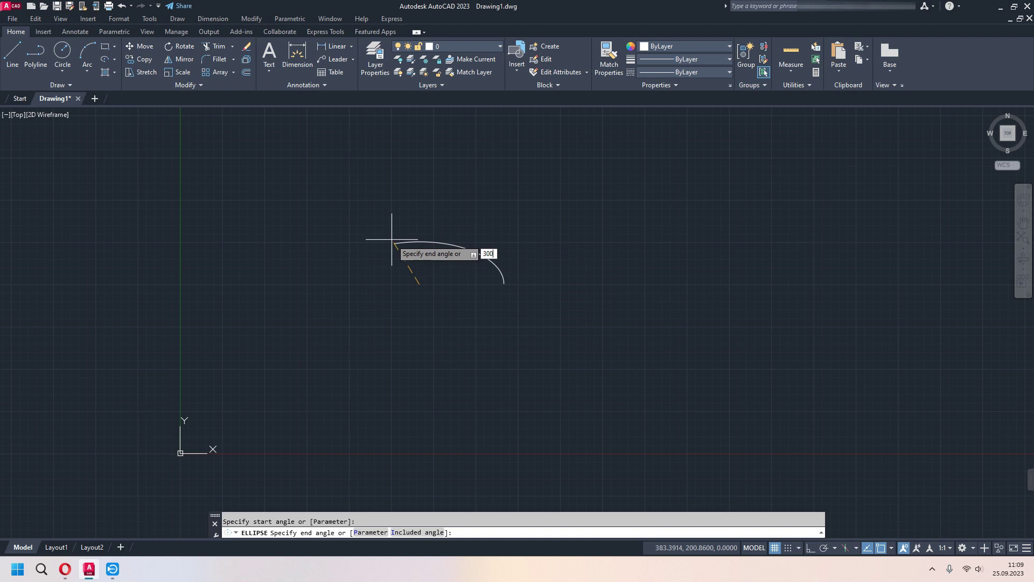
pyautogui.press('Return')
pyautogui.click(423, 240)
pyautogui.scroll(2, 423, 239)
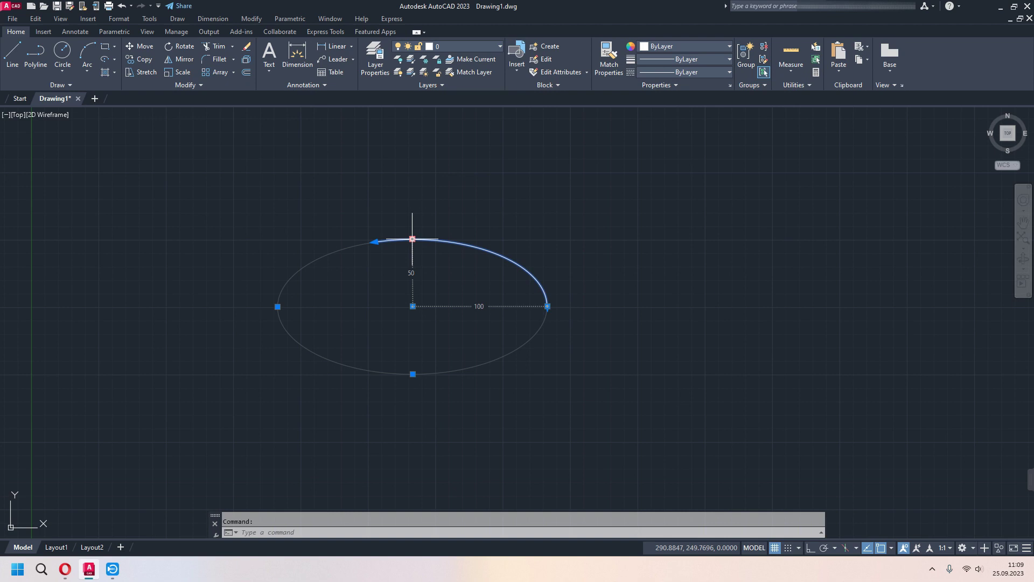
pyautogui.press('Escape')
# - Erase the elliptical arc and draw a 100-unit horizontal line
pyautogui.scroll(-2, 527, 277)
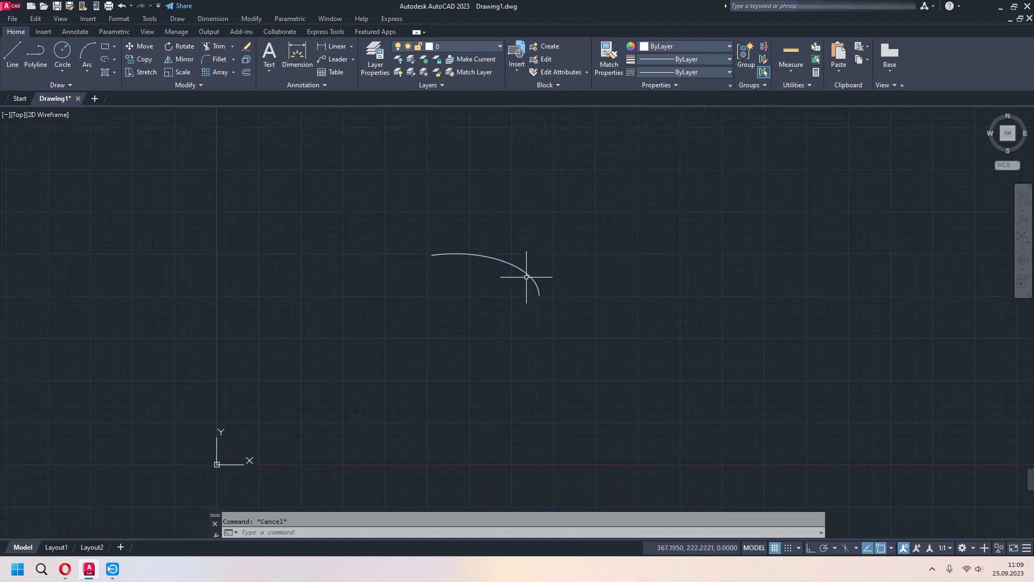
pyautogui.moveTo(562, 285); pyautogui.dragTo(565, 270, button='middle')
pyautogui.click(535, 225)
pyautogui.click(420, 300)
pyautogui.press('Delete')
pyautogui.click(21, 58)
pyautogui.click(343, 237)
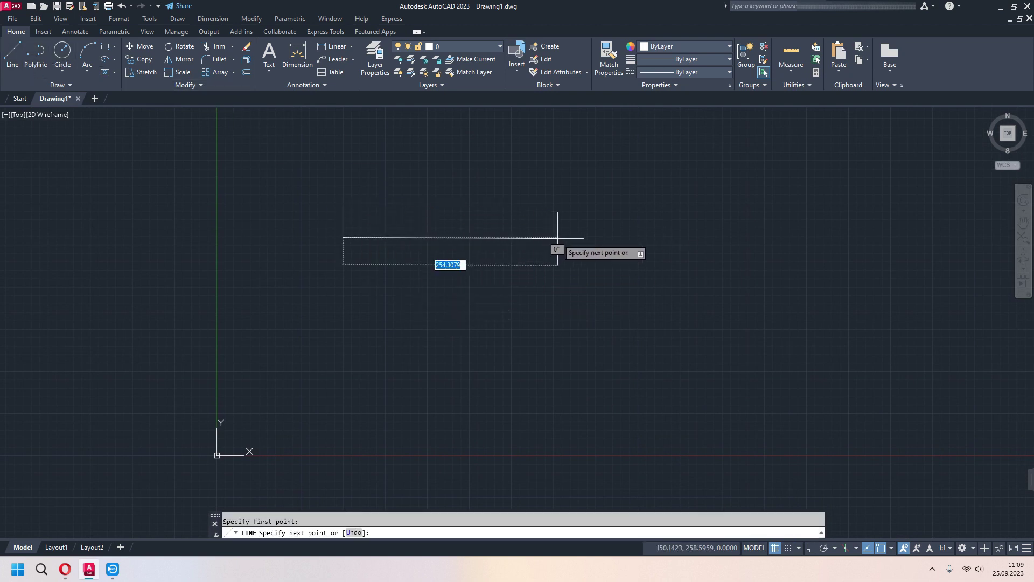
pyautogui.press('Return')
pyautogui.press('Escape')
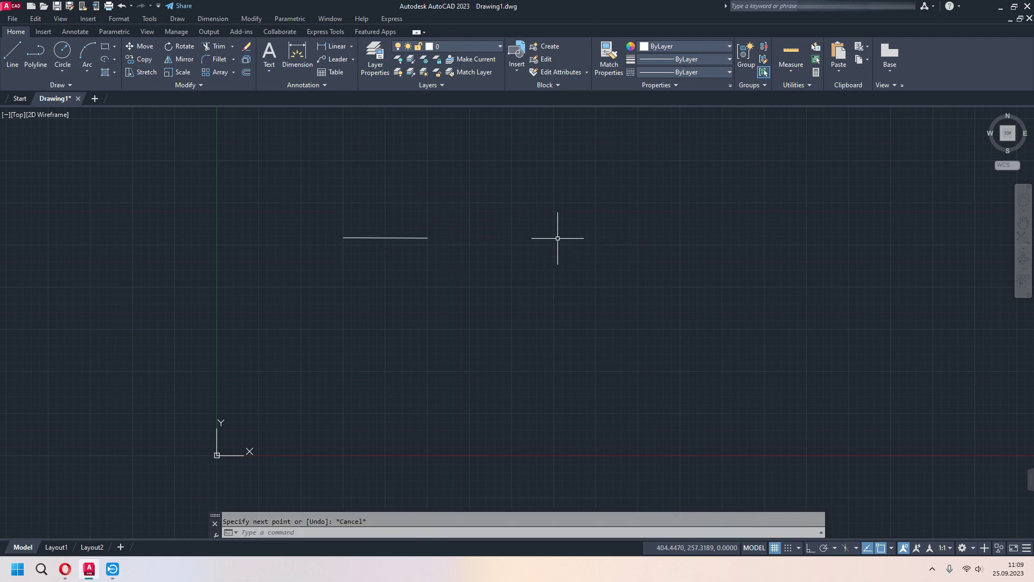
# - Paste a copy of the line directly below it, forming two parallel lines
pyautogui.click(399, 238)
pyautogui.scroll(4, 435, 245)
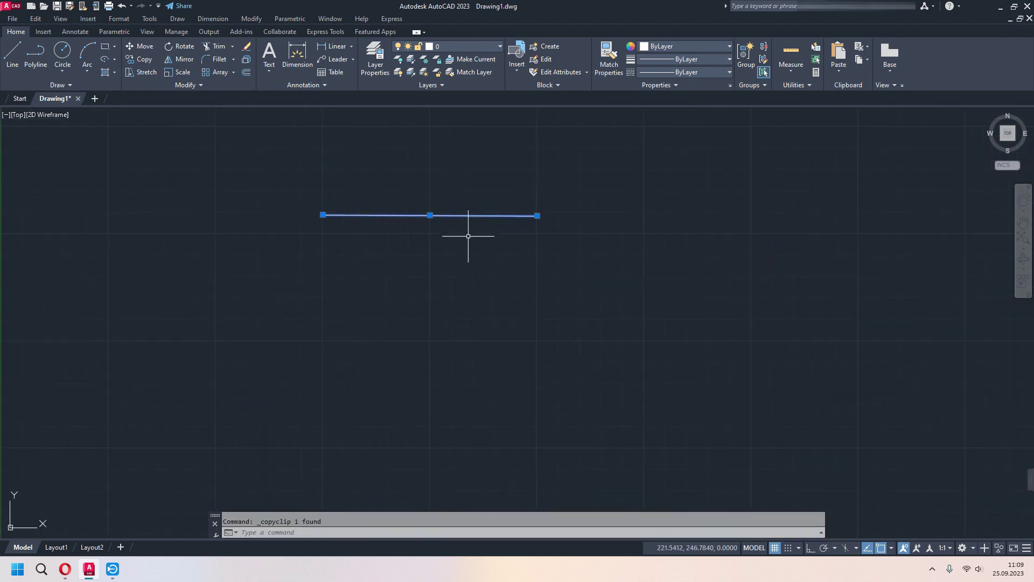
pyautogui.hotkey('ctrl', 'v')
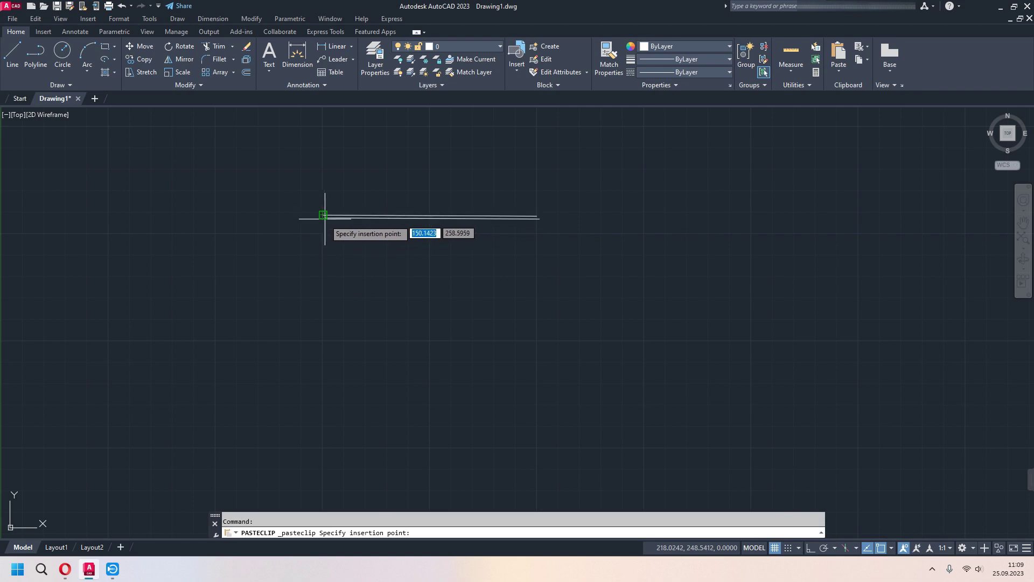
pyautogui.click(322, 289)
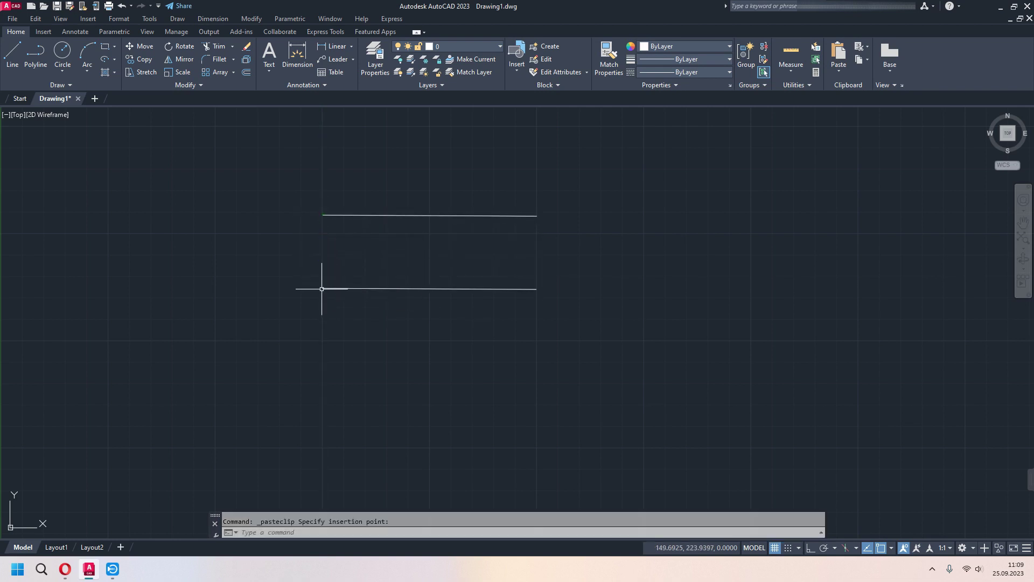
pyautogui.moveTo(527, 287); pyautogui.dragTo(474, 309, button='middle')
pyautogui.scroll(2, 501, 318)
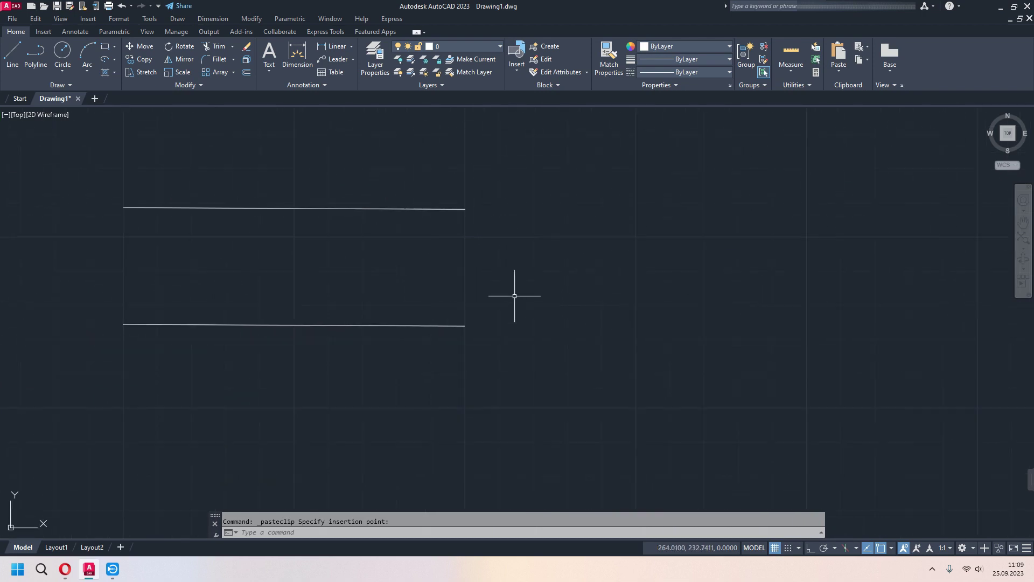
pyautogui.click(88, 74)
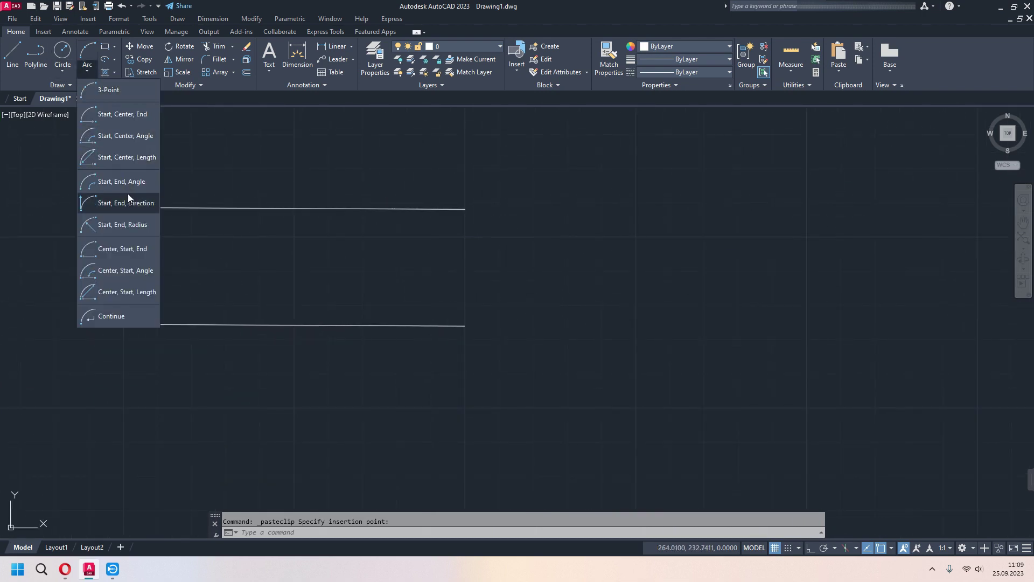
# - Close the lines' right ends with an elliptical arc of axis distance 10, bottom to top endpoint
pyautogui.click(114, 60)
pyautogui.click(131, 122)
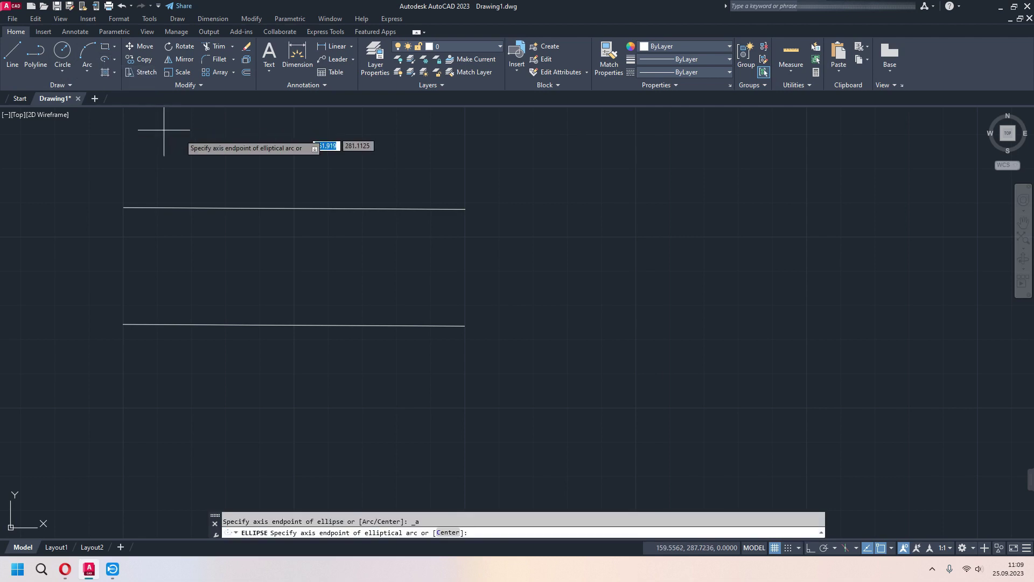
pyautogui.click(466, 325)
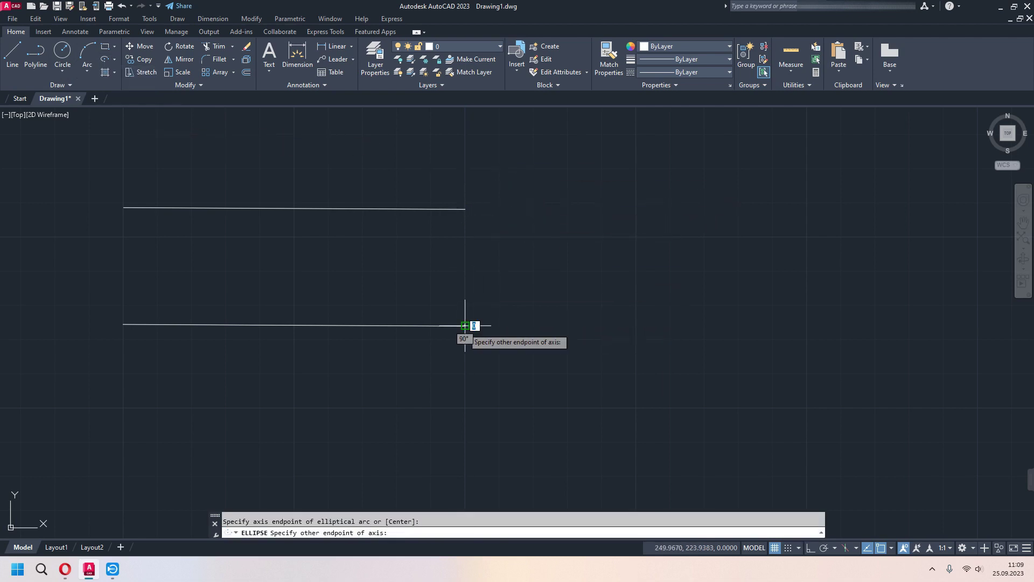
pyautogui.click(466, 209)
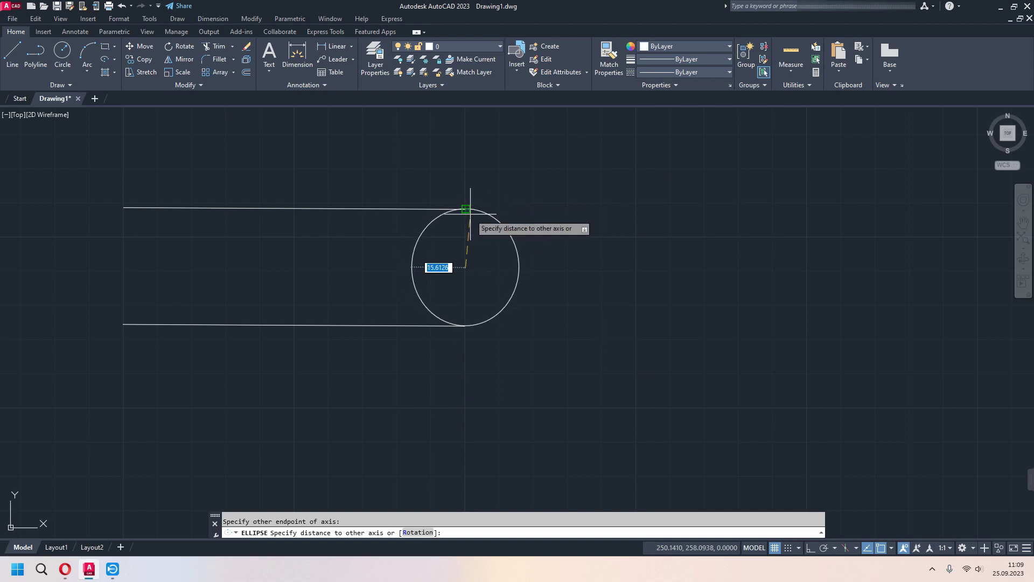
pyautogui.write('10')
pyautogui.press('Return')
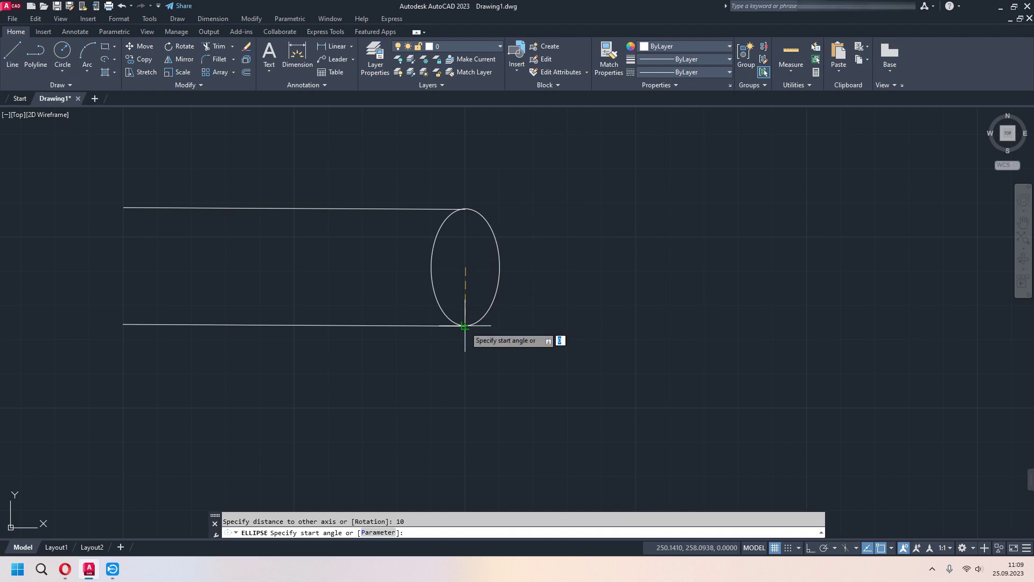
pyautogui.click(465, 325)
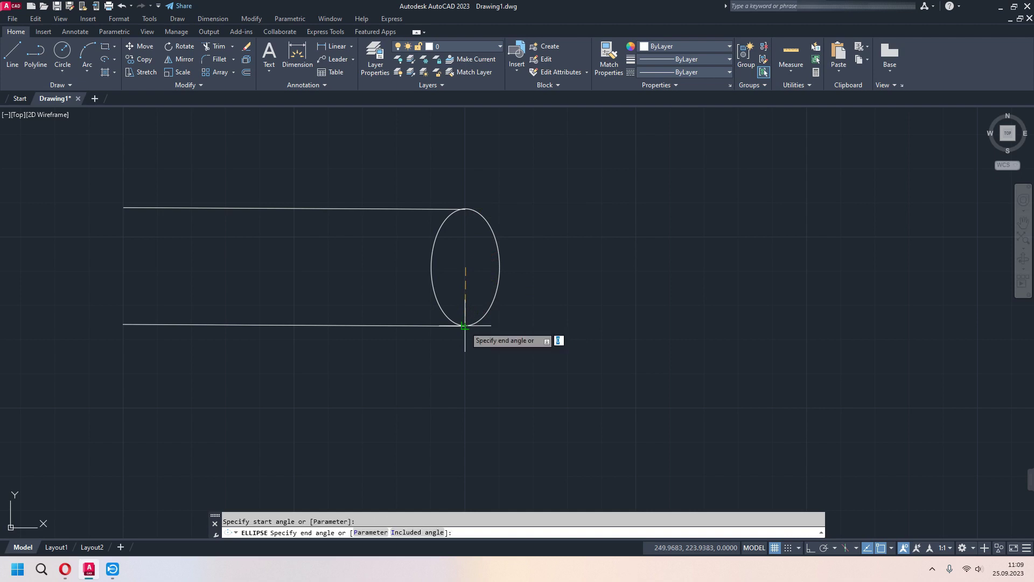
pyautogui.click(466, 210)
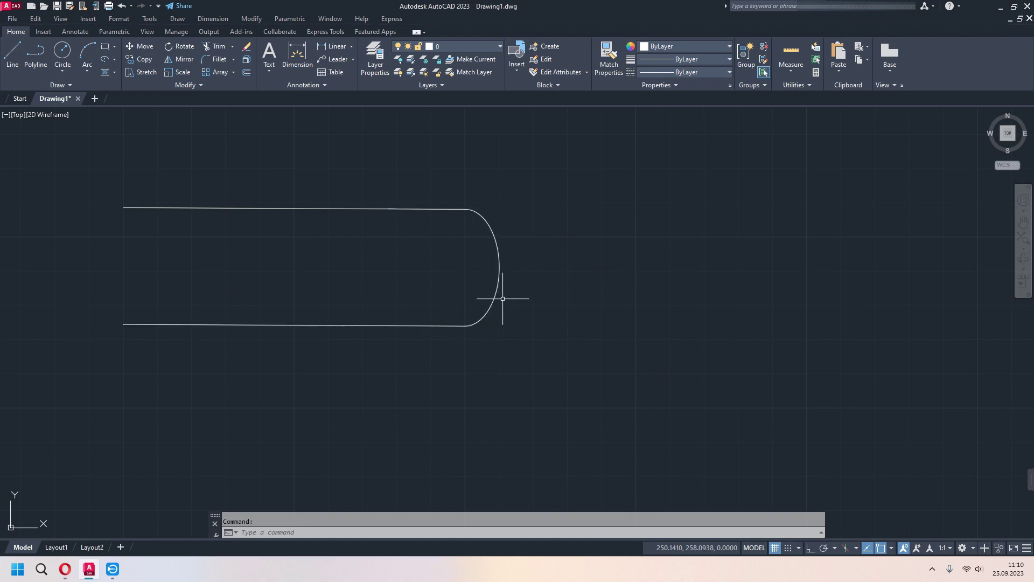
# - Window-select both lines and the arc and erase them
pyautogui.scroll(-4, 657, 264)
pyautogui.scroll(-2, 635, 242)
pyautogui.click(614, 203)
pyautogui.click(431, 311)
pyautogui.press('Delete')
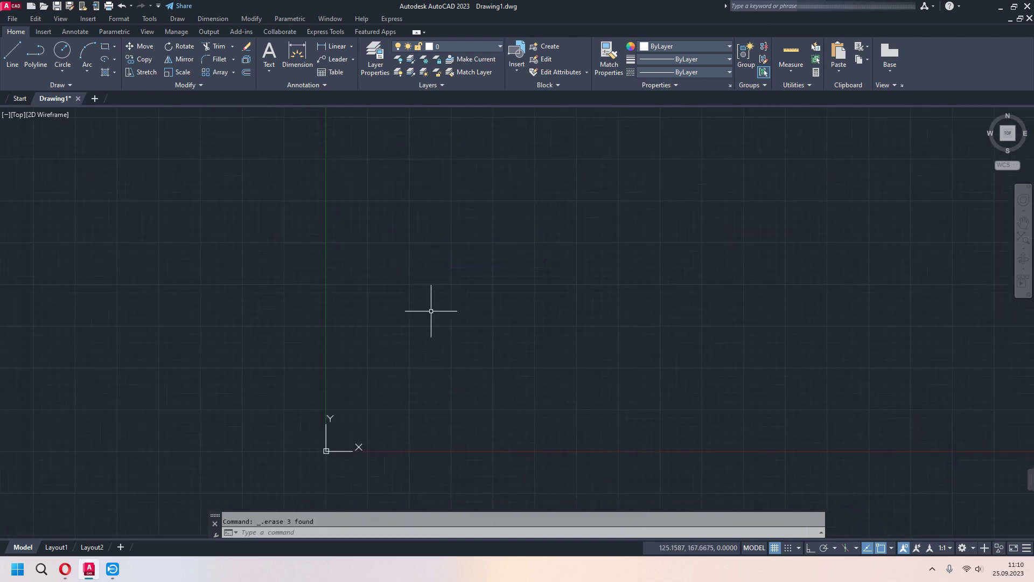